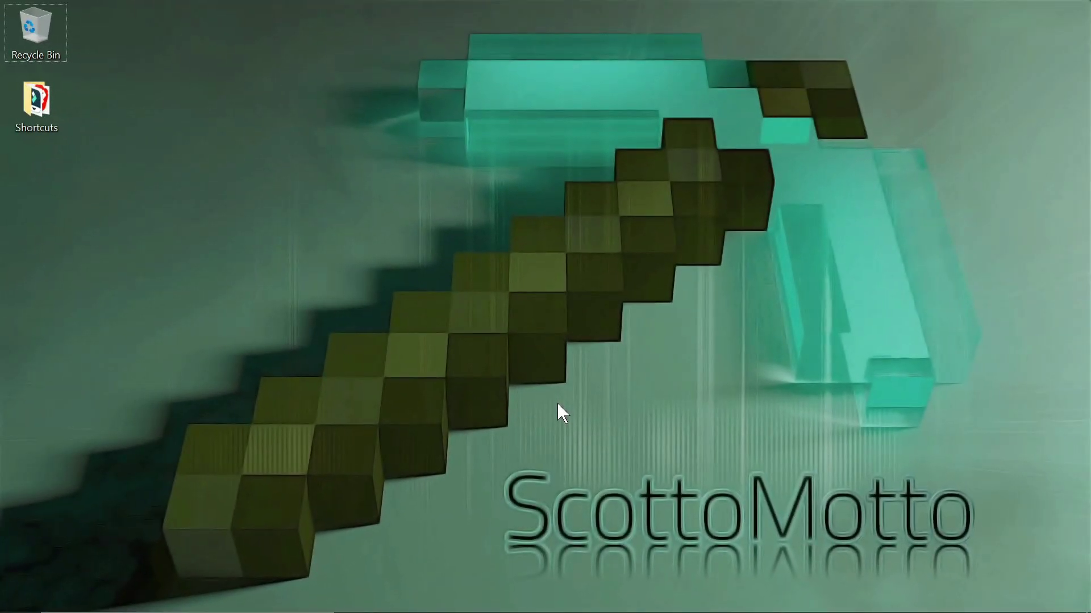
Step: Launch NVIDIA Control Panel from the desktop menu and focus it on Manage 3D Settings
right_click(539, 275)
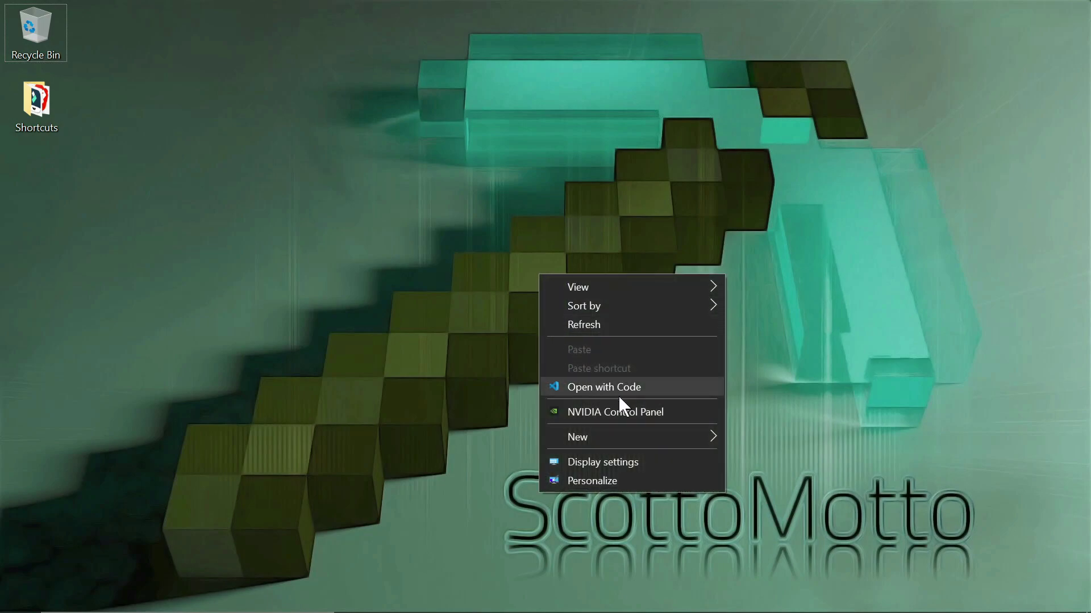
left_click(645, 413)
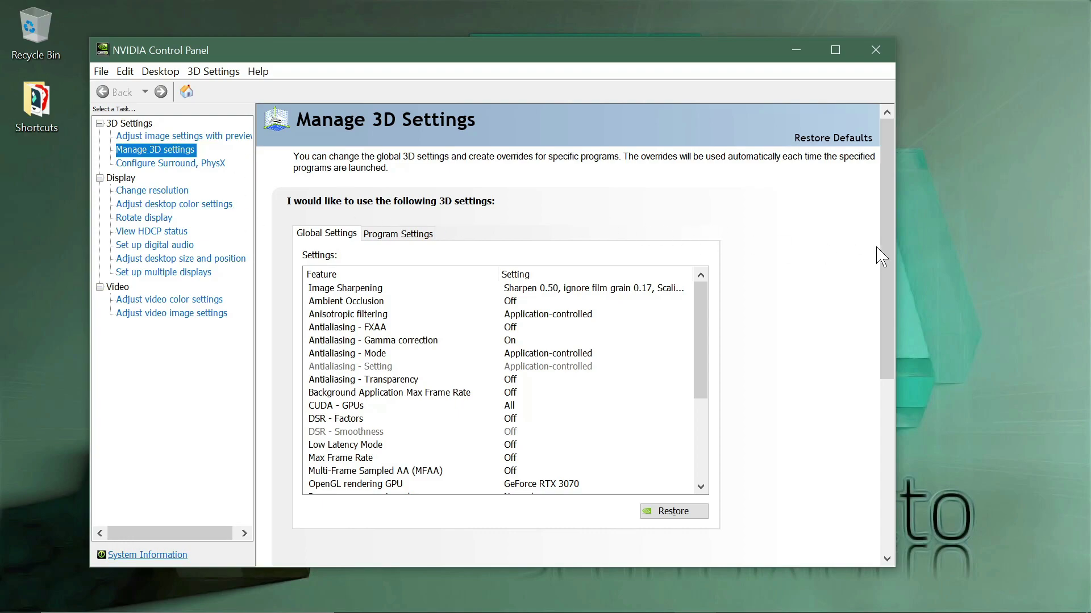
right_click(957, 240)
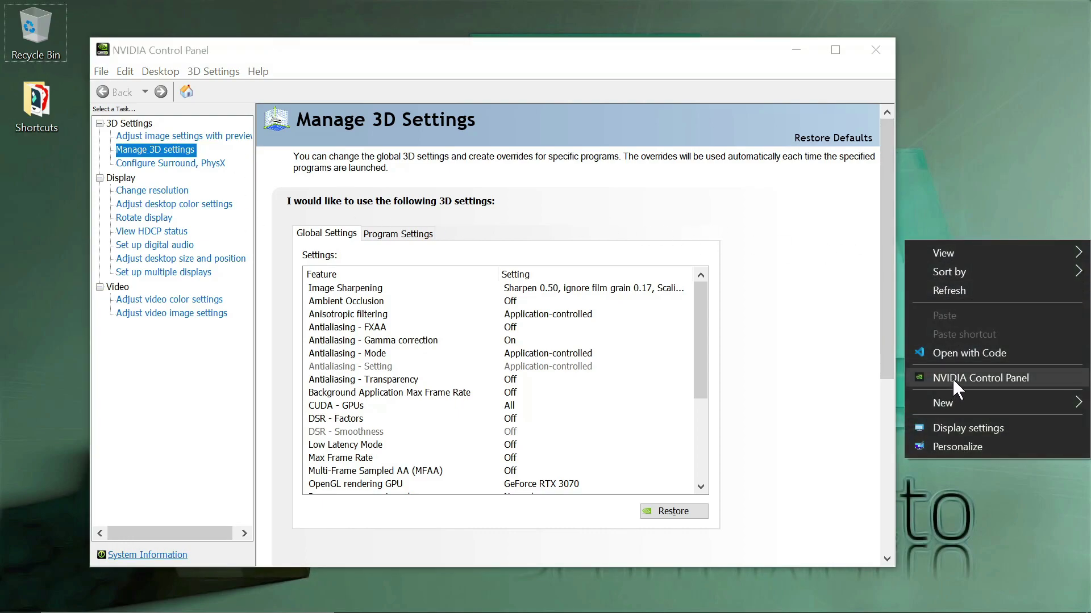
left_click(571, 57)
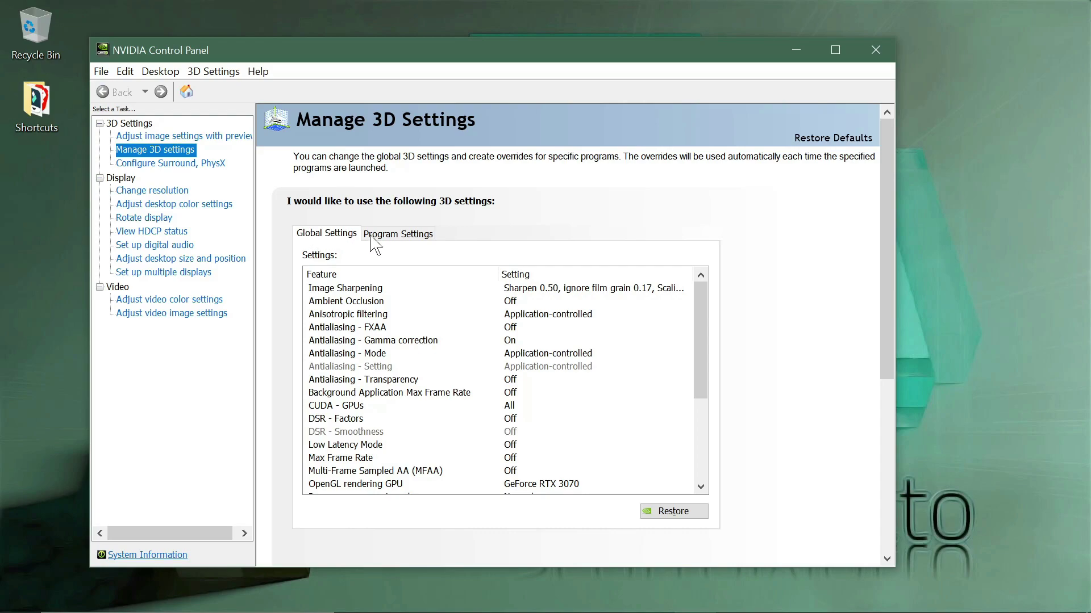
left_click(388, 241)
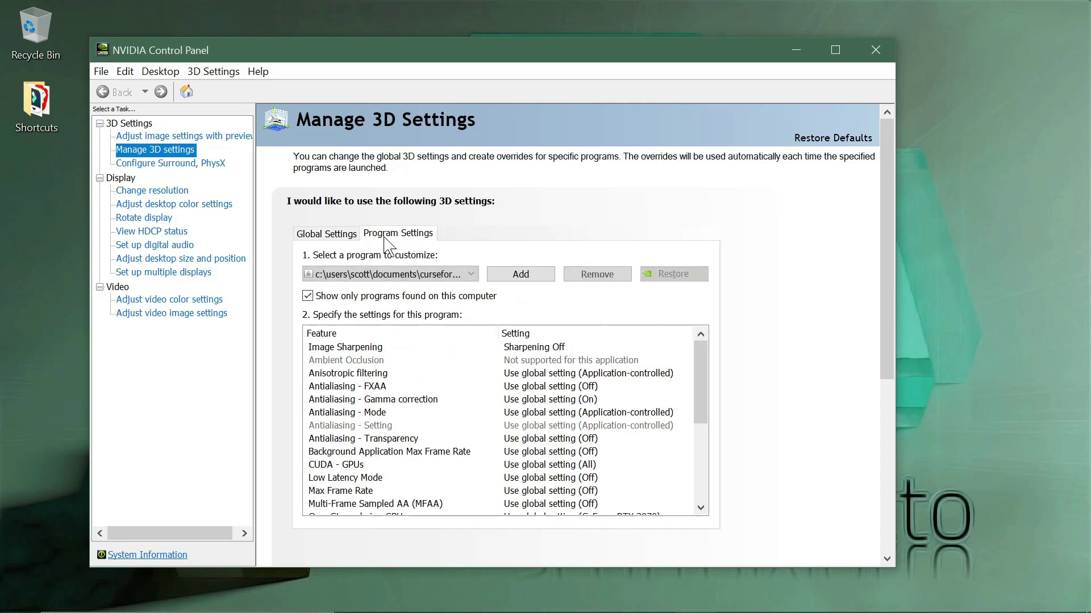
left_click(327, 236)
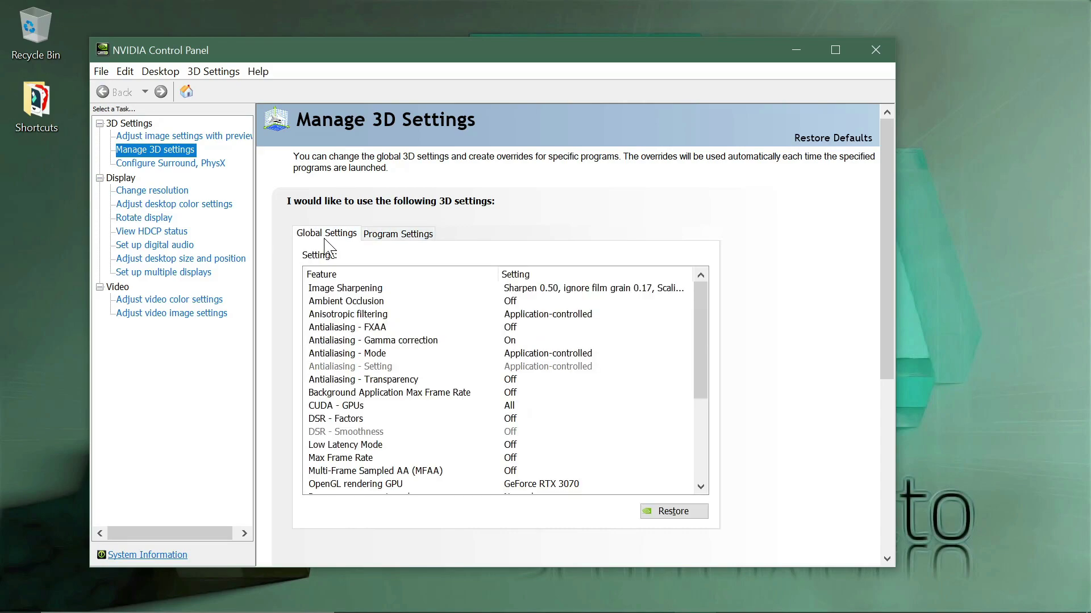
mouse_move(511, 612)
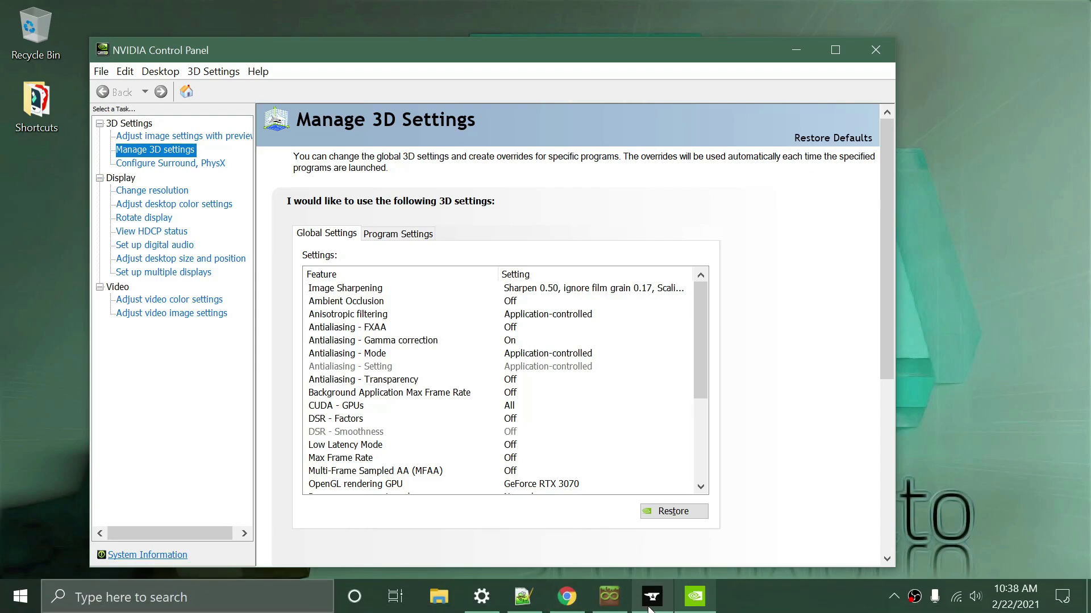
mouse_move(650, 609)
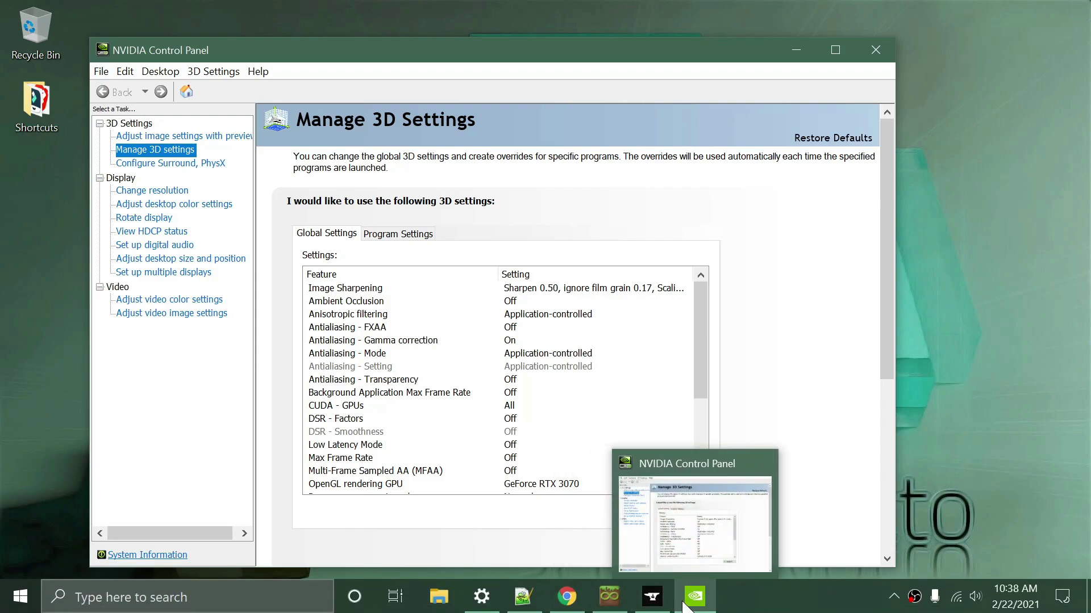
mouse_move(604, 609)
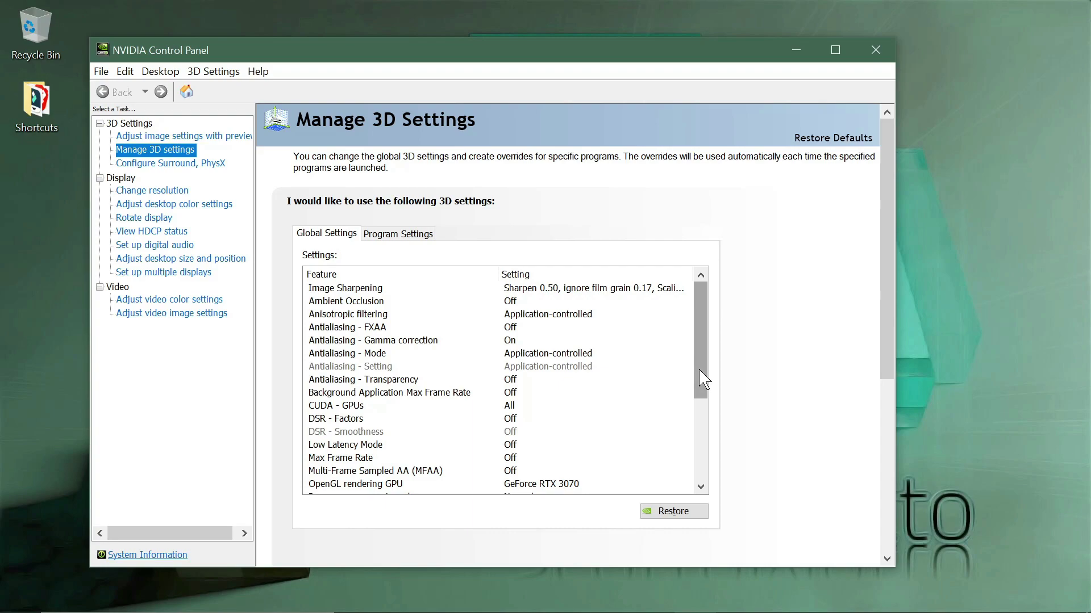
mouse_move(699, 370)
left_mouse_down()
mouse_move(706, 457)
mouse_move(712, 358)
left_mouse_up()
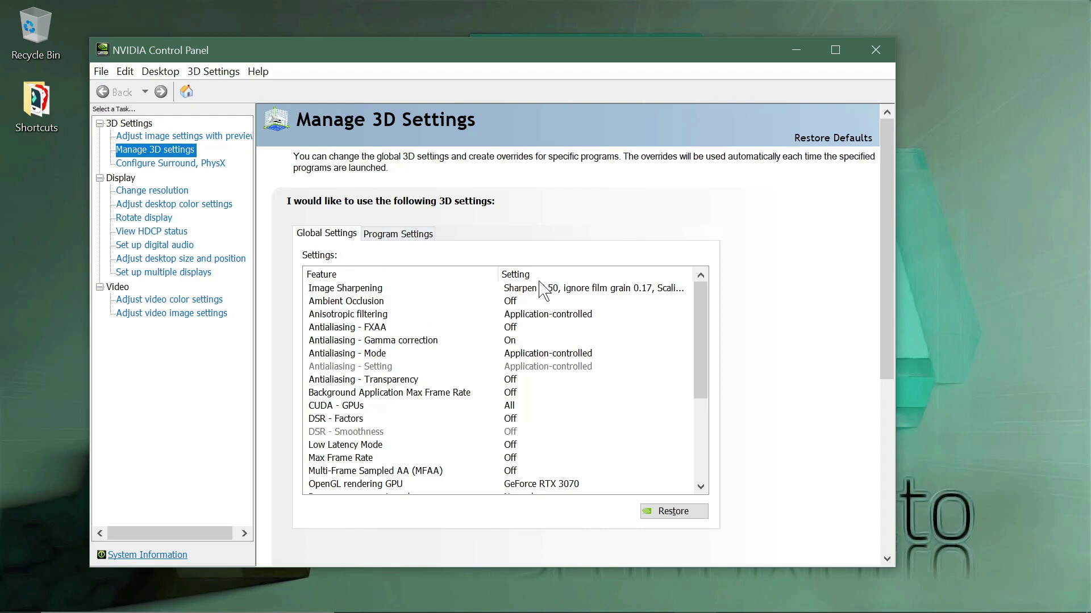
left_click(570, 293)
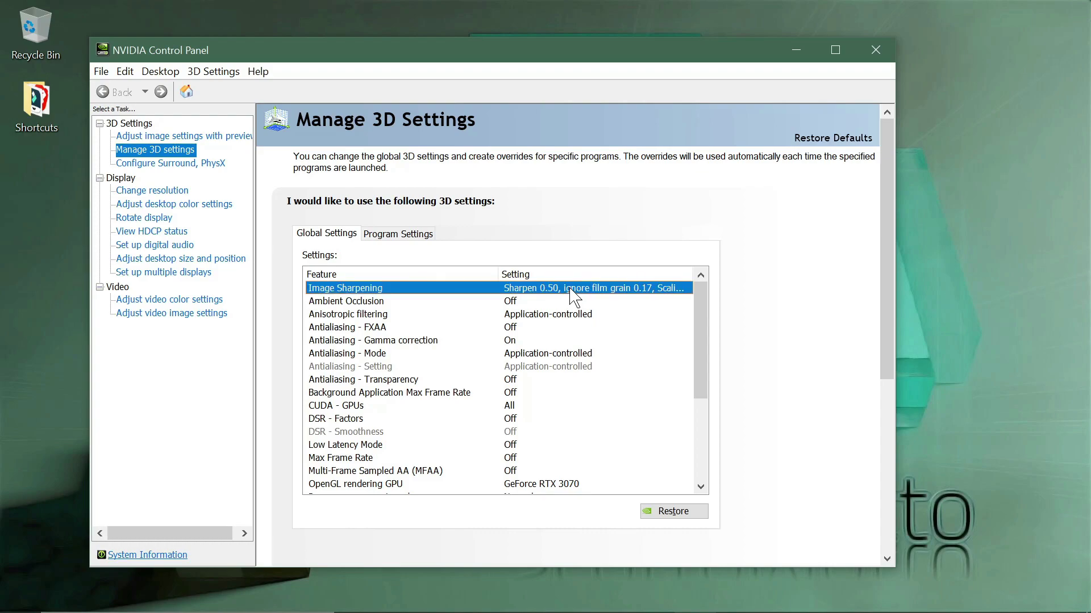
left_click(573, 291)
left_click(569, 290)
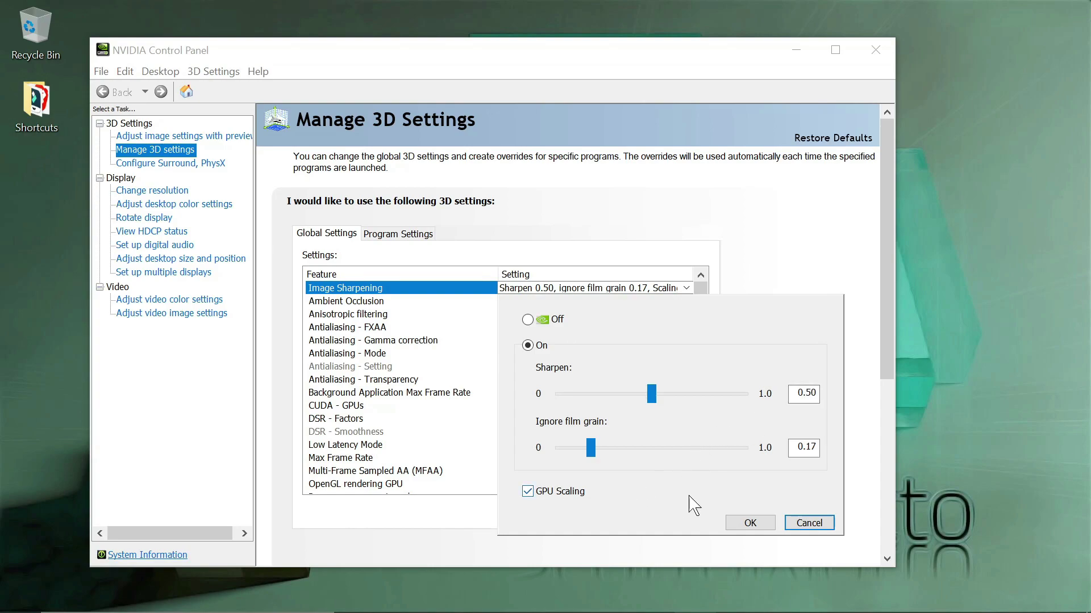
left_click(803, 521)
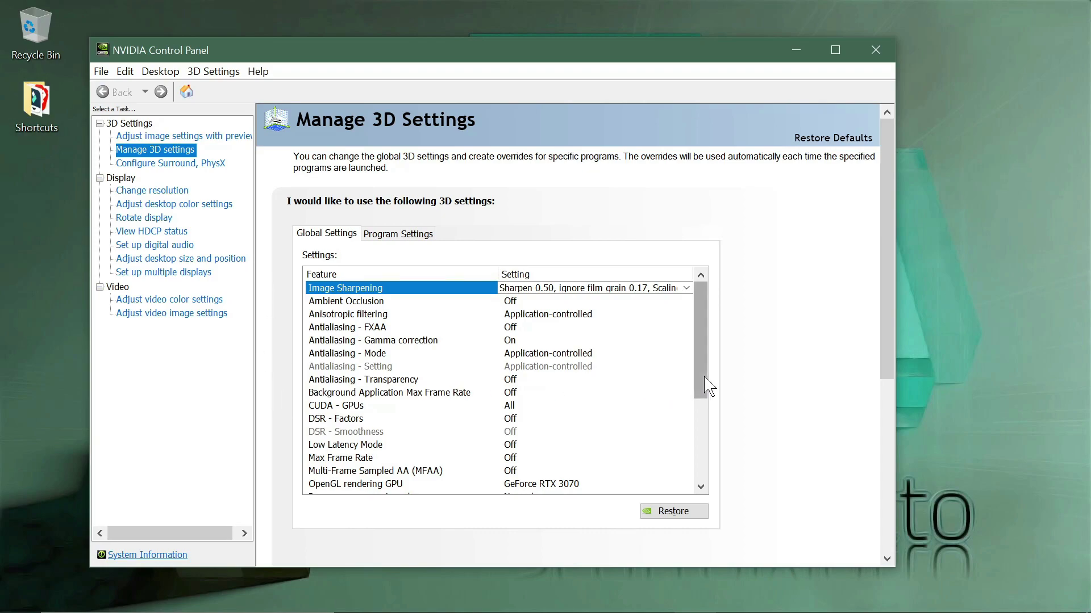
Step: Keep Power management mode at Normal and scroll to show its description and usage notes
left_click_drag(704, 374, 705, 506)
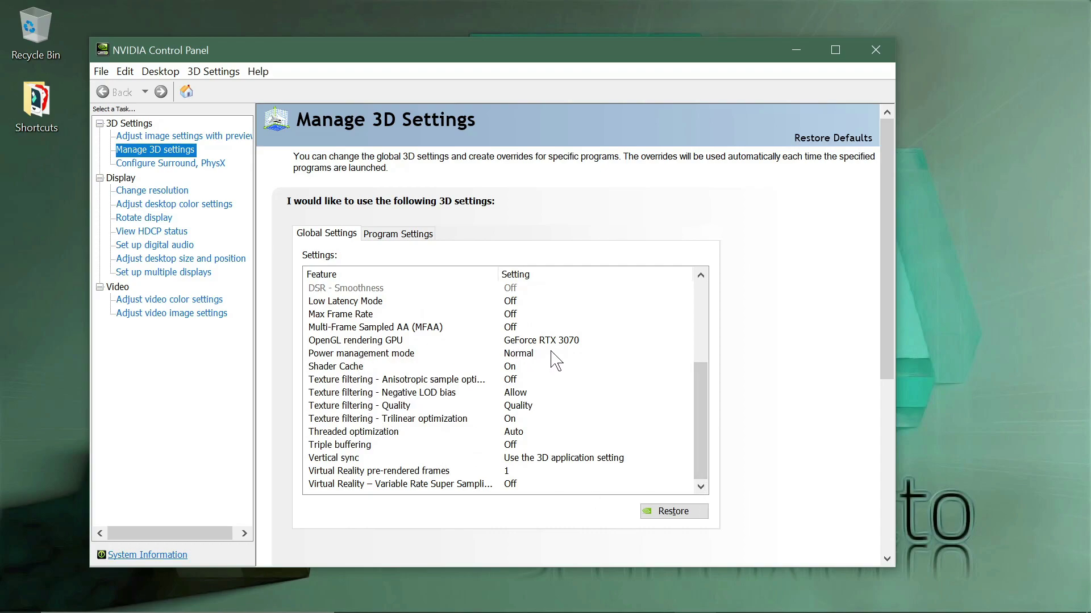
left_click(533, 355)
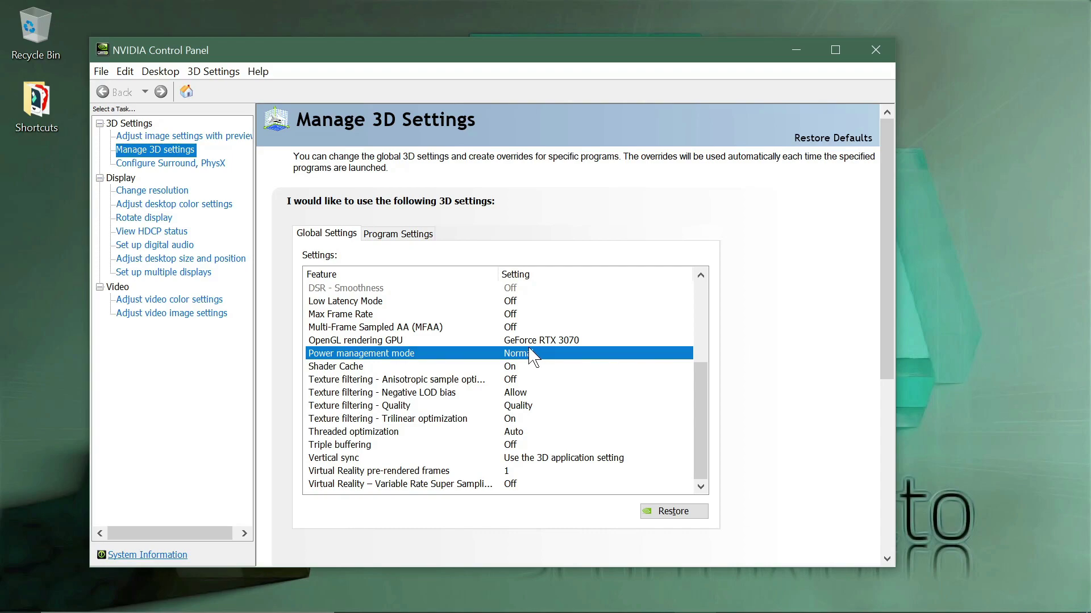
left_click(531, 355)
left_click(531, 358)
left_click(529, 353)
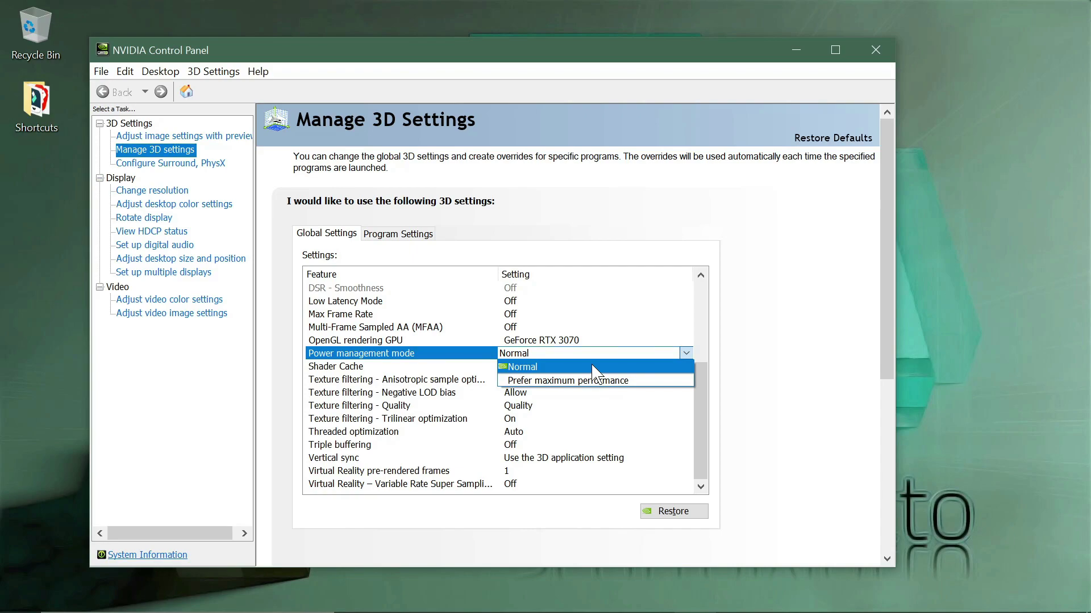
left_click(750, 363)
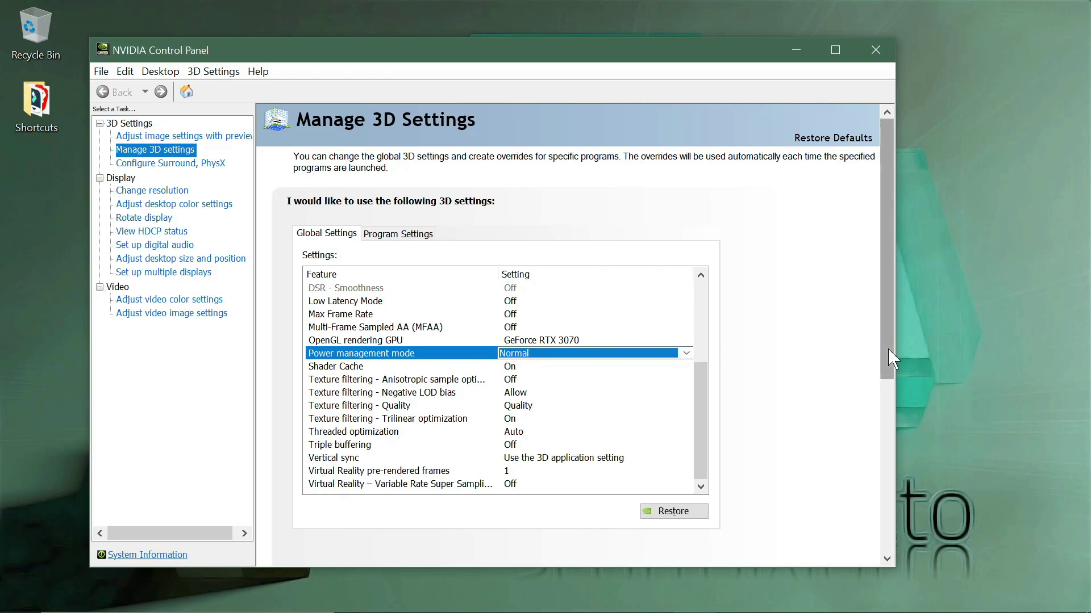
left_click_drag(890, 350, 879, 490)
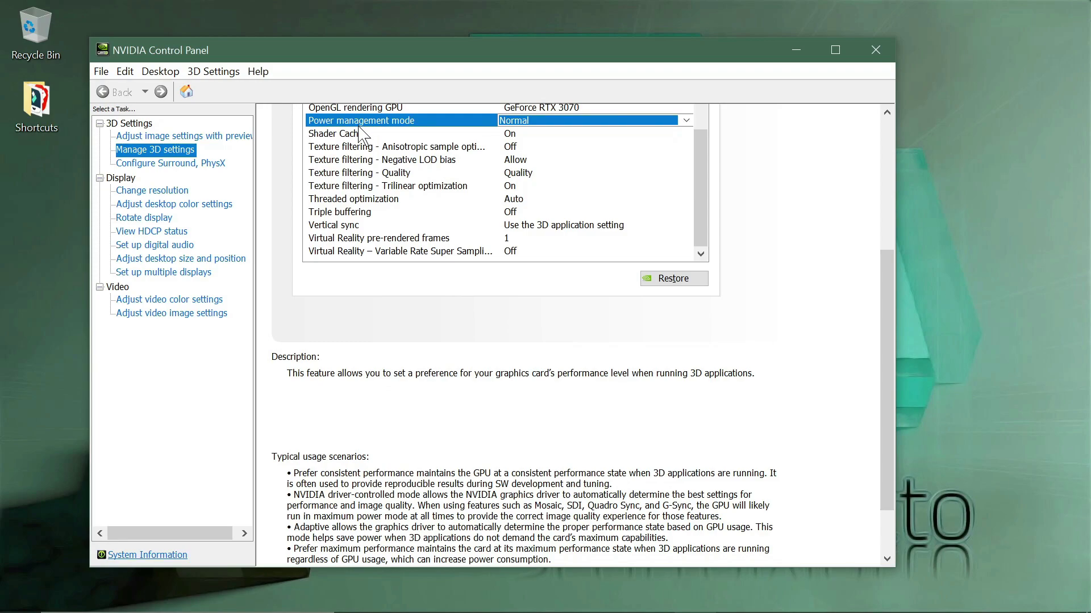
mouse_move(359, 136)
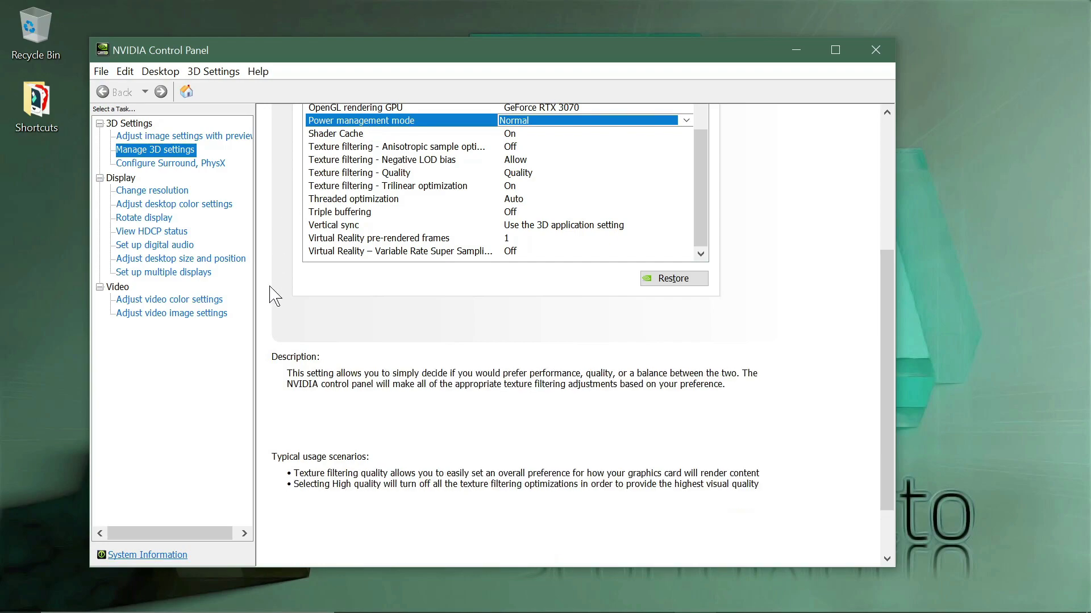
left_click(271, 341)
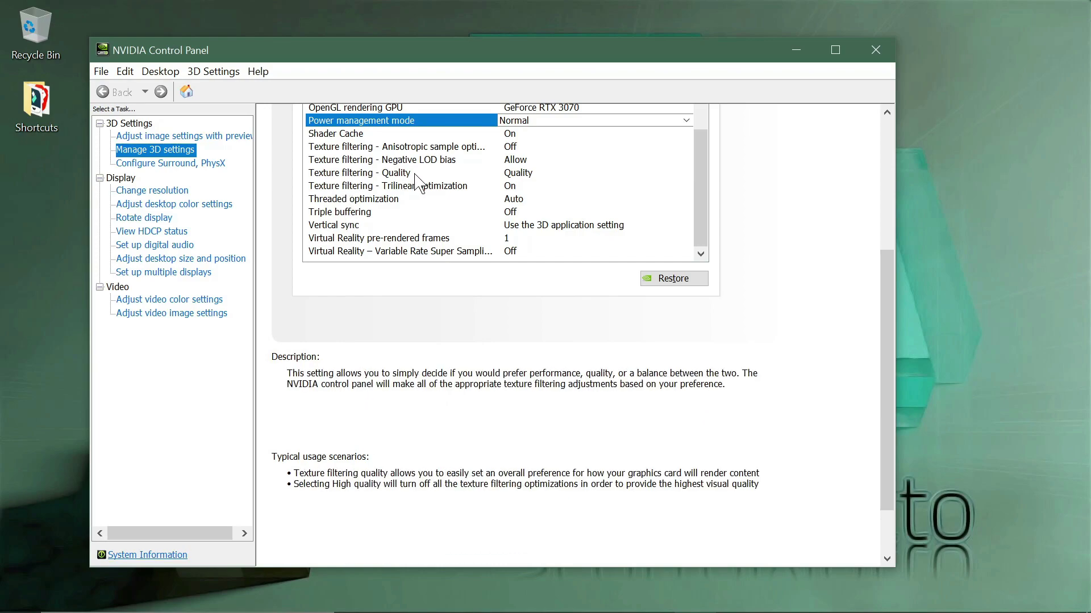
left_click(340, 175)
left_click(534, 172)
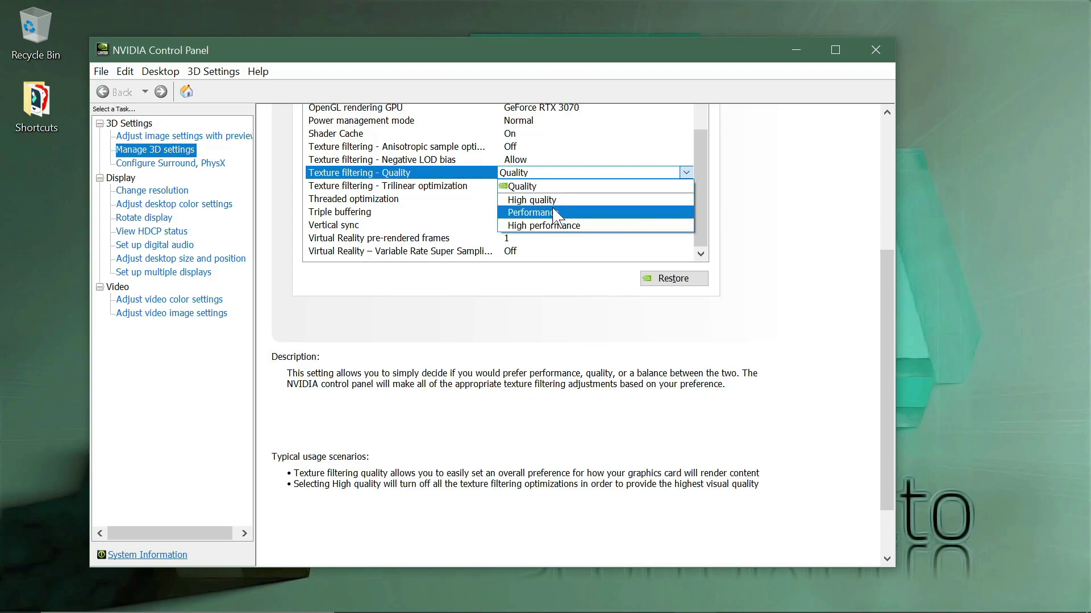
left_click(774, 200)
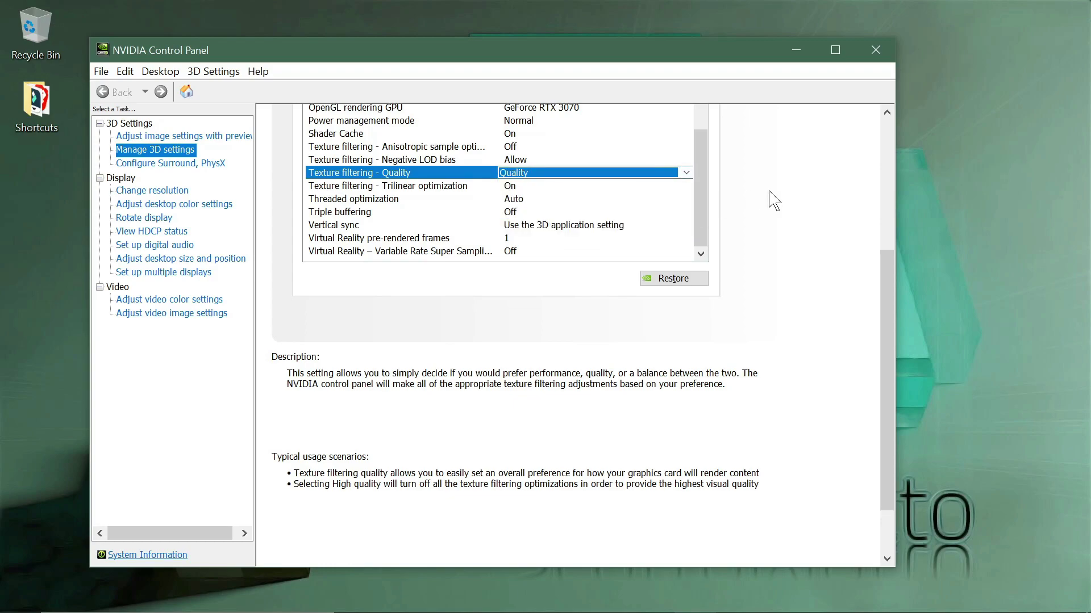
left_click(774, 200)
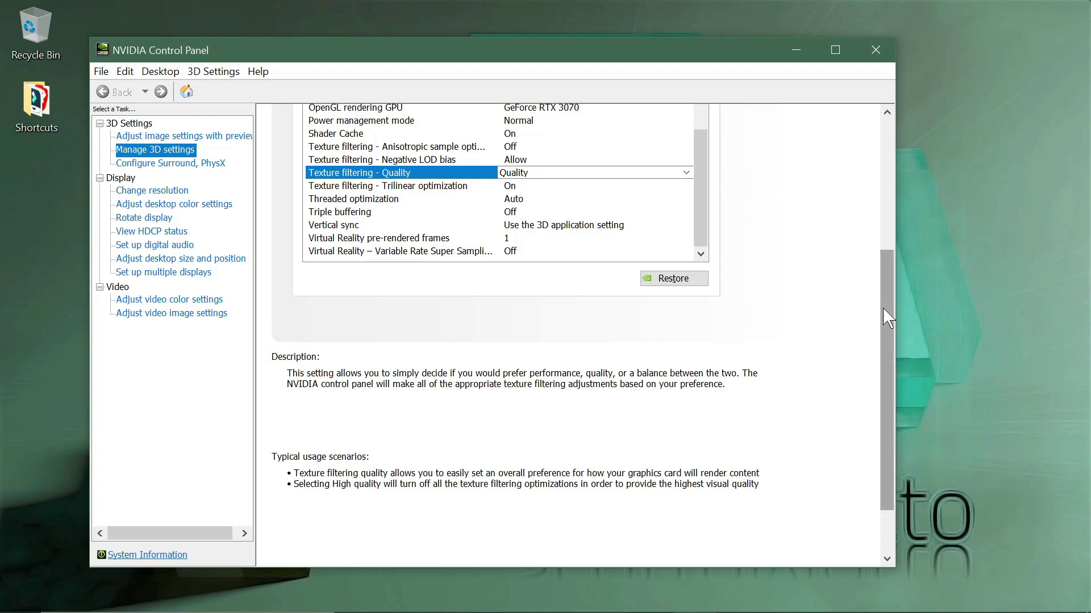
left_click_drag(883, 308, 882, 208)
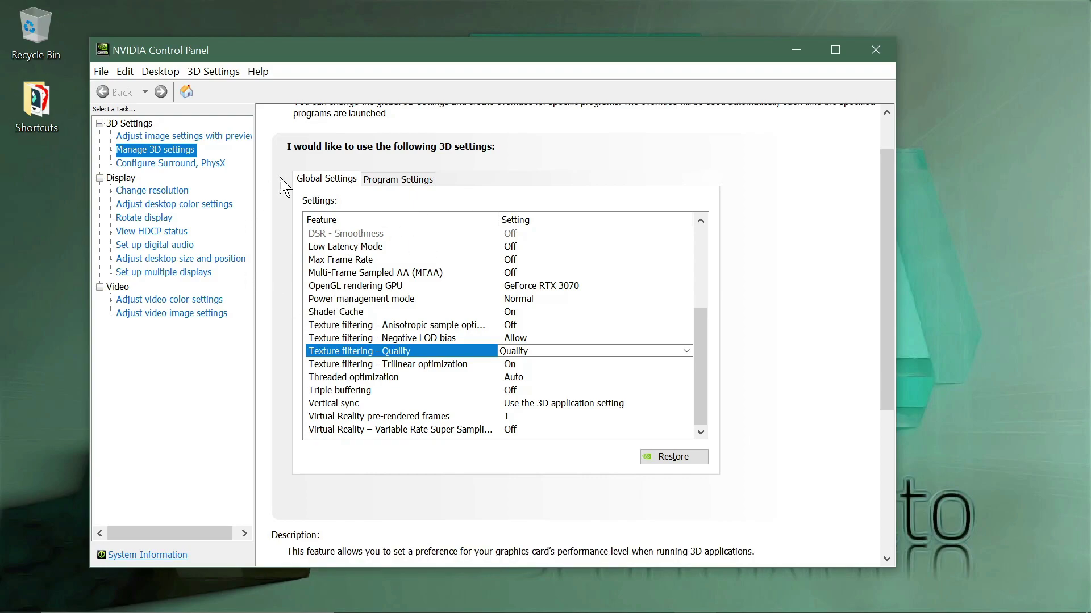
Step: Scroll the global settings list to the top and switch to the Program Settings tab
left_click_drag(709, 339, 711, 236)
left_click(399, 180)
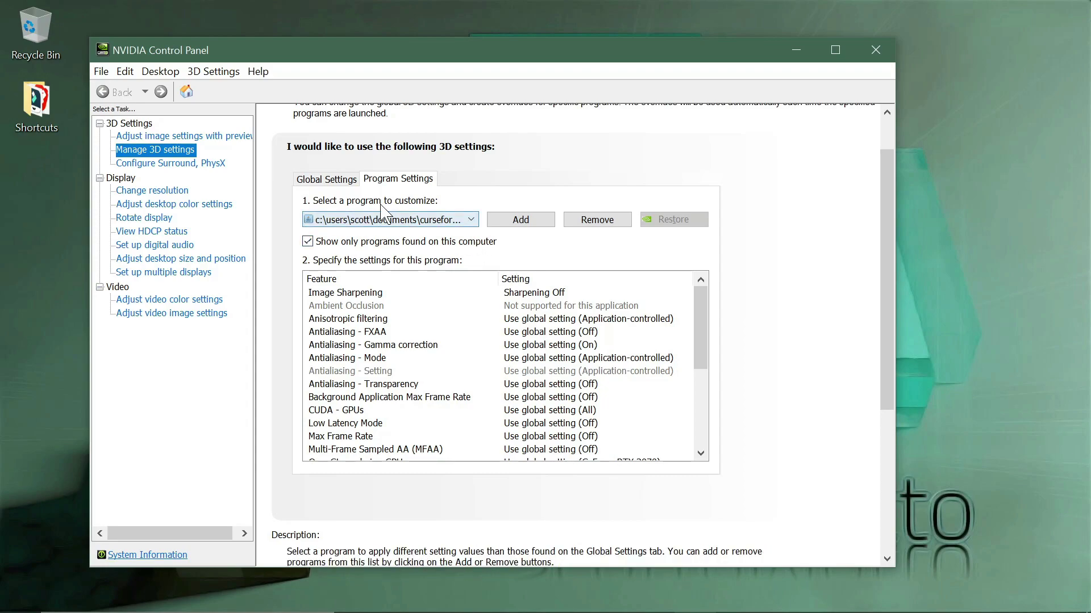
Step: Open the Add program dialog and sort its program list A to Z
left_click(520, 220)
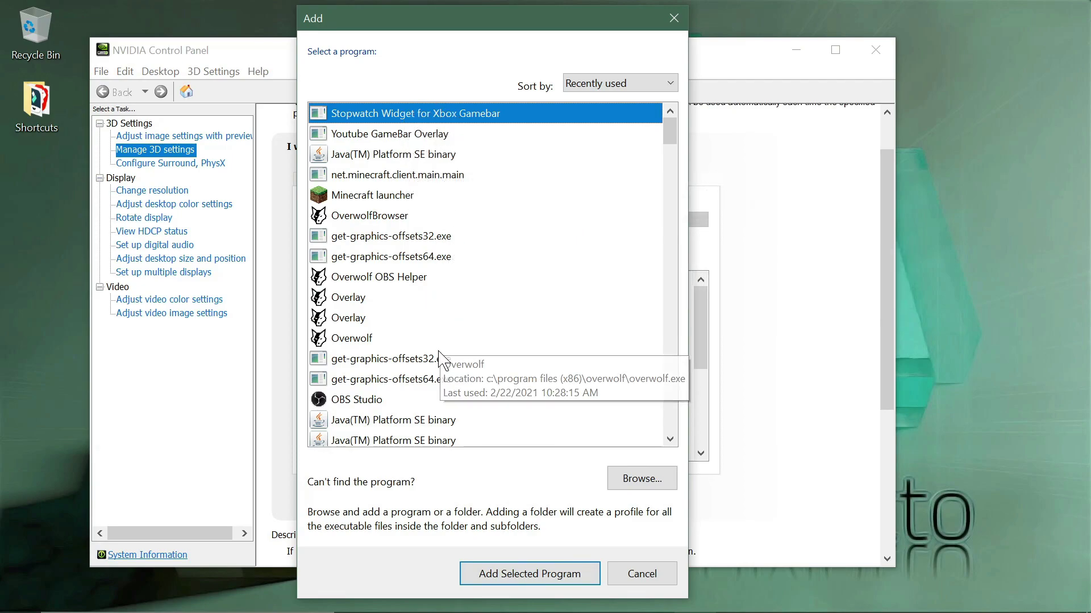
scroll(470, 363, "down", 3)
scroll(471, 366, "up", 4)
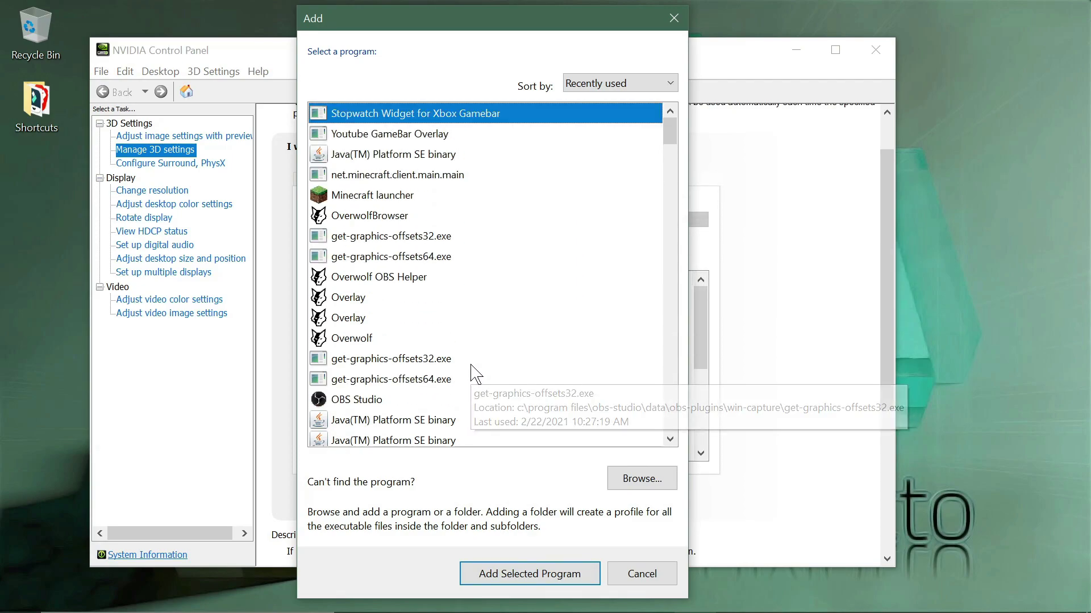
left_click(620, 86)
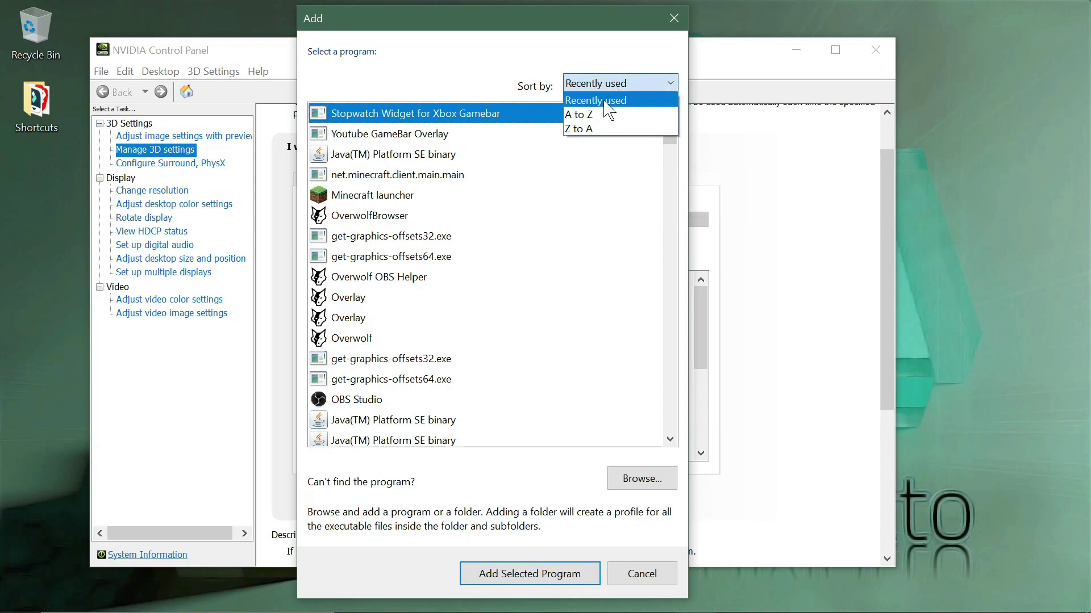
left_click(604, 115)
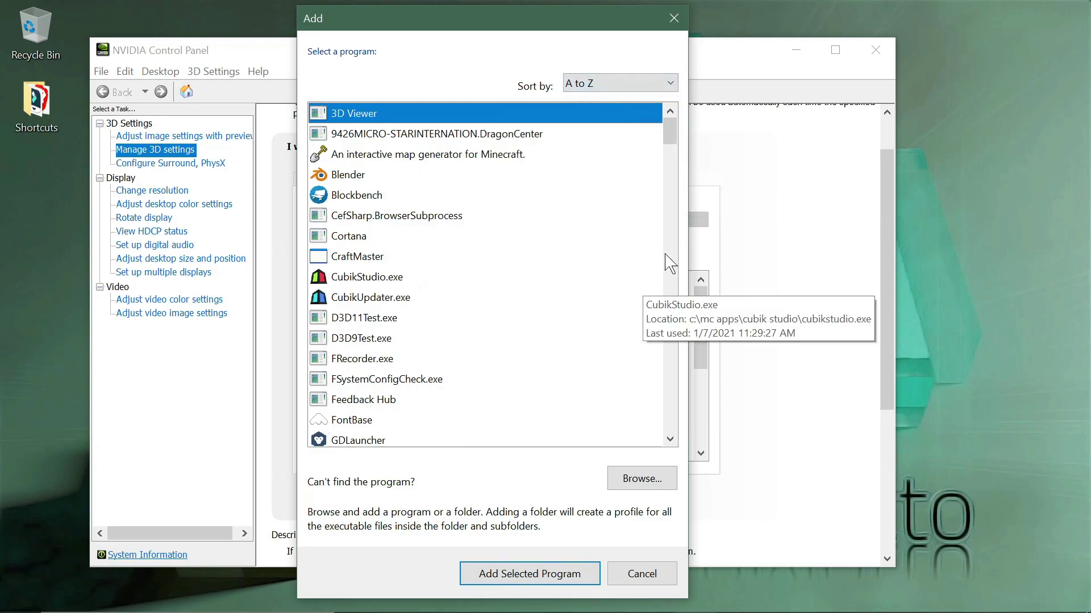
left_click_drag(673, 137, 672, 172)
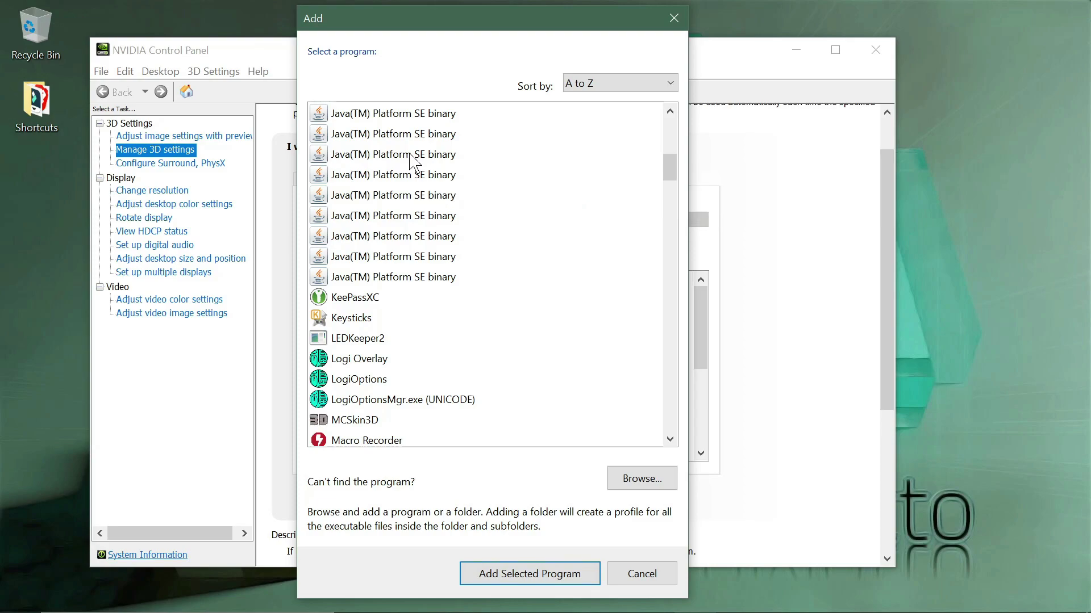
Step: Select the Mojang-recommended Java(TM) Platform SE javaw.exe entry among the Java binaries
mouse_move(413, 142)
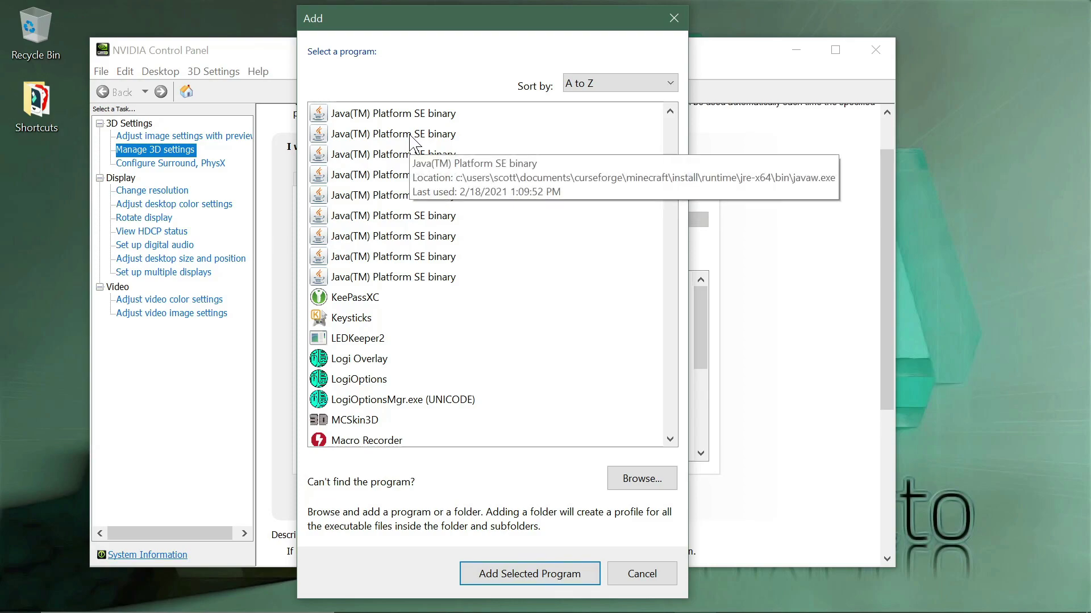
mouse_move(410, 116)
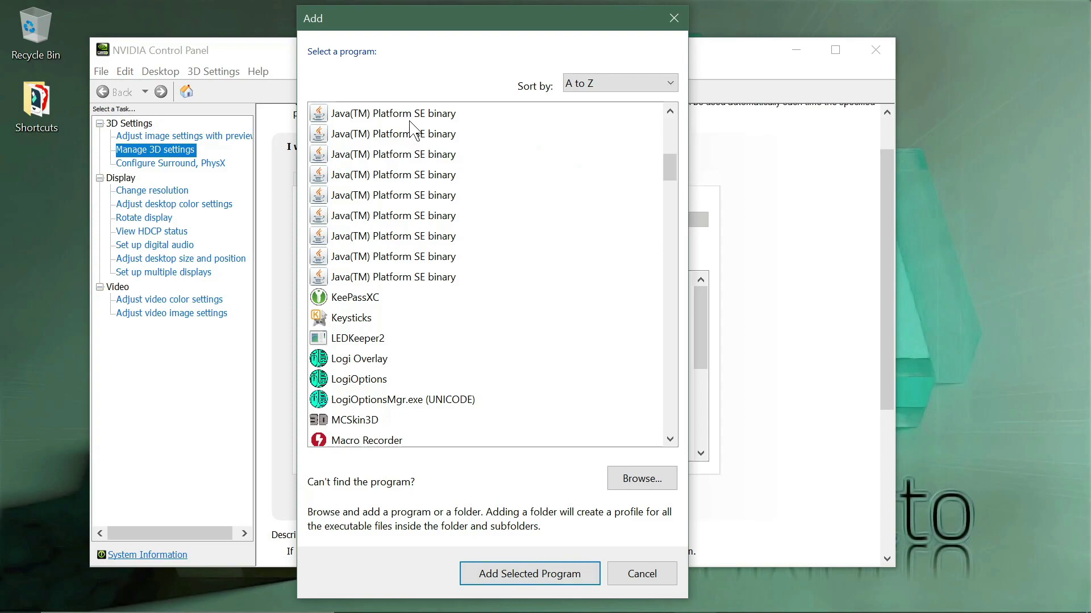
left_click(409, 115)
mouse_move(397, 119)
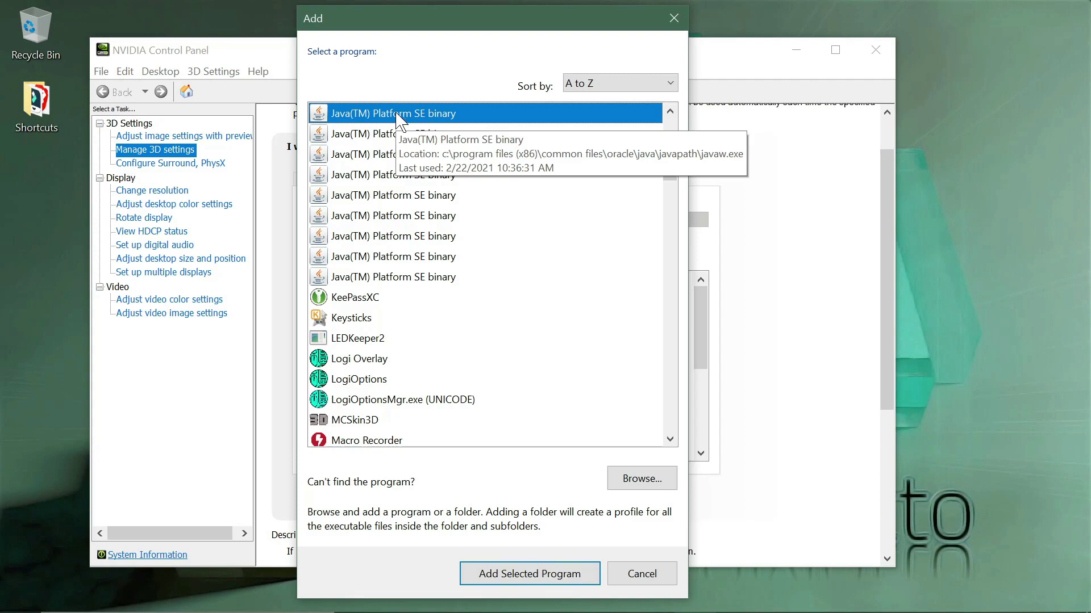
mouse_move(409, 179)
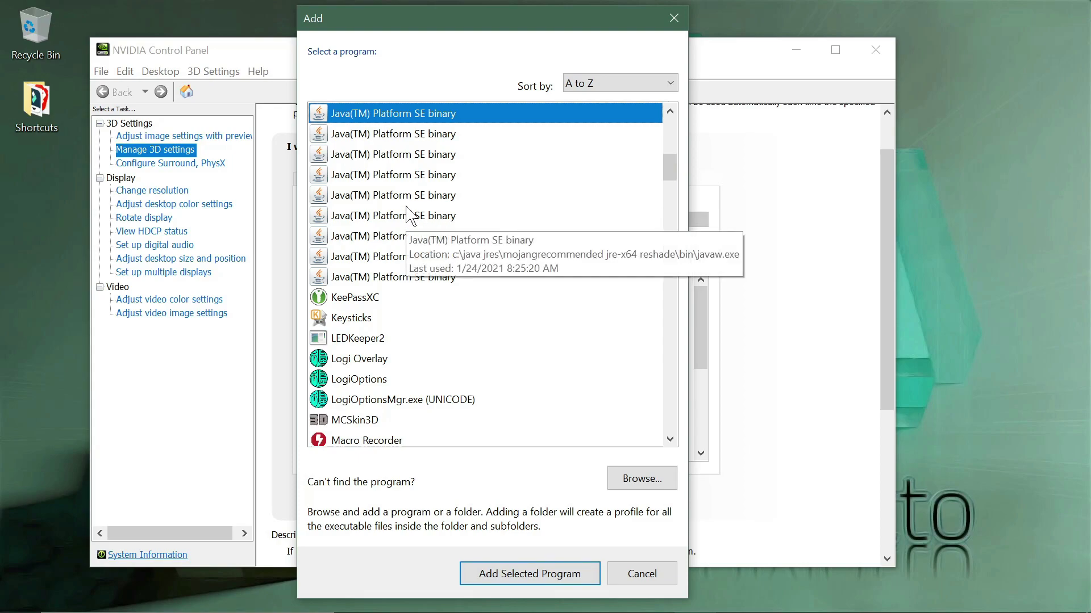
left_click(406, 196)
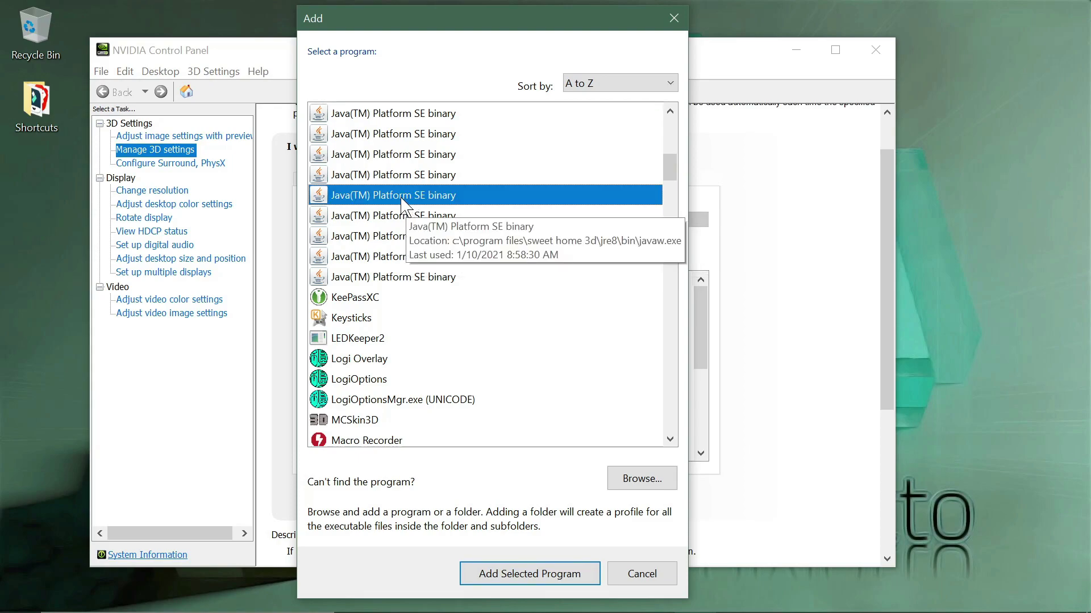
left_click(399, 219)
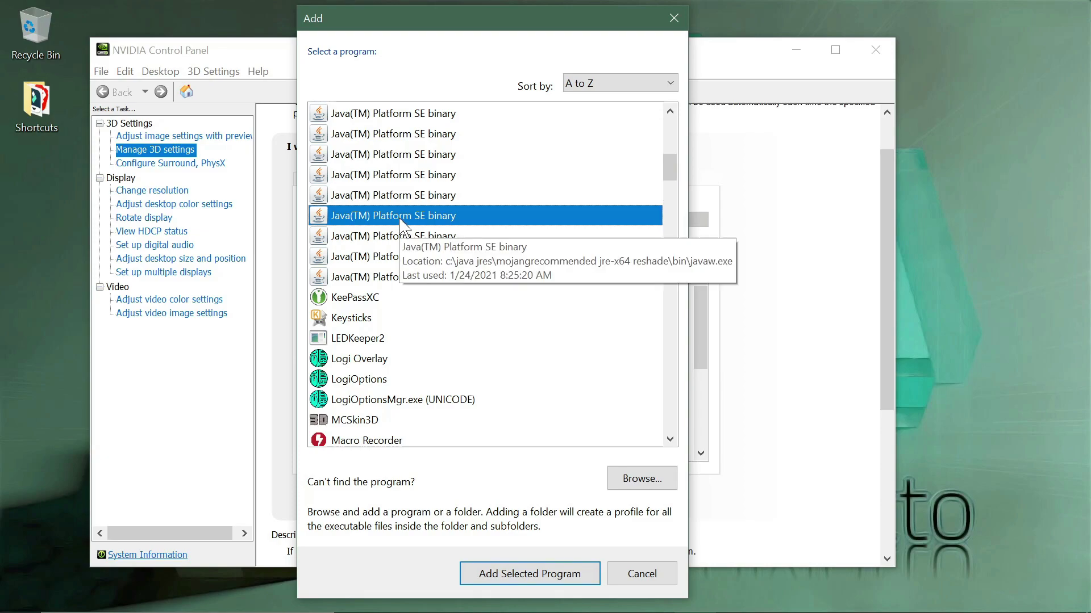